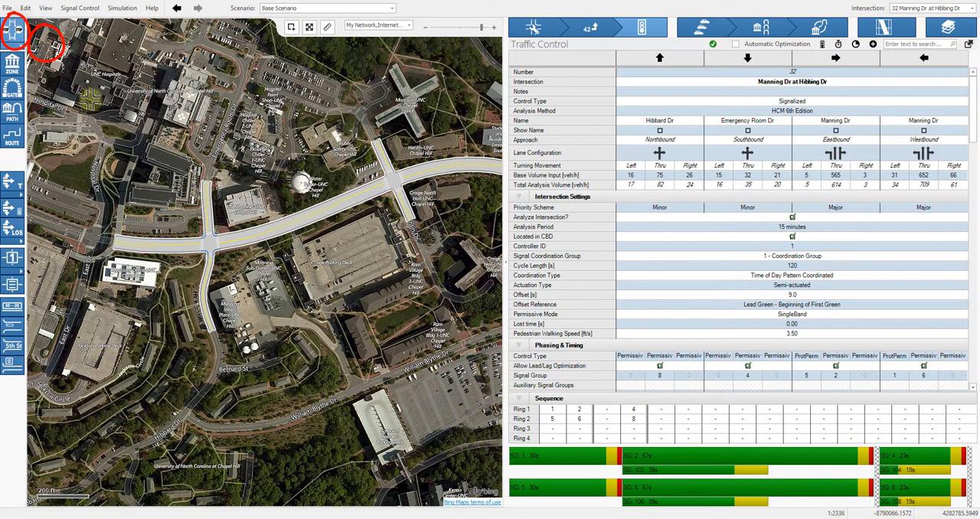
# Add an intersection where Hibbard Dr meets William Blythe Dr, connect it to the Manning Dr intersection, and extend its southwest leg along Hibbard Dr
pyautogui.click(185, 414)
pyautogui.moveTo(186, 386); pyautogui.dragTo(212, 332)
pyautogui.moveTo(183, 447); pyautogui.dragTo(132, 452)
# Extend and bend the new intersection's east leg along William Blythe Dr and delete its unused west leg
pyautogui.moveTo(219, 415); pyautogui.dragTo(299, 419)
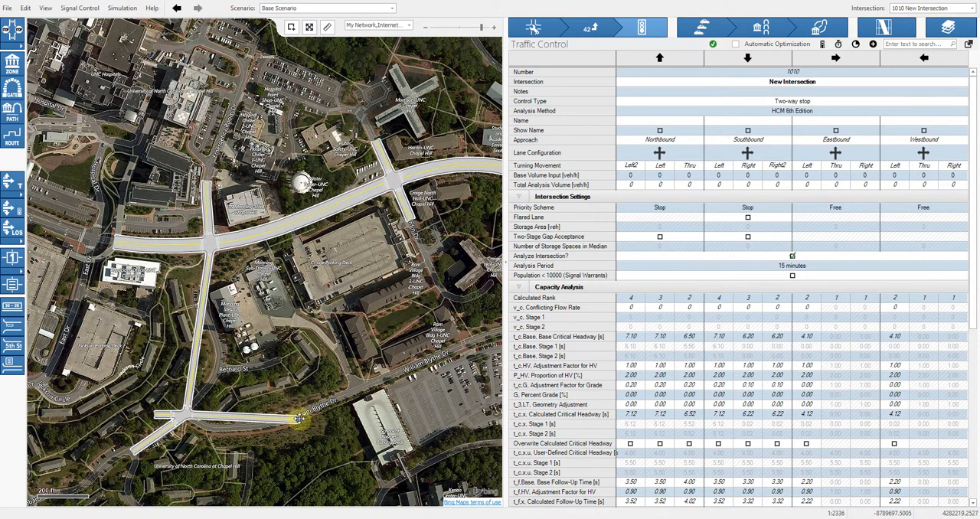
pyautogui.moveTo(212, 418); pyautogui.dragTo(207, 429)
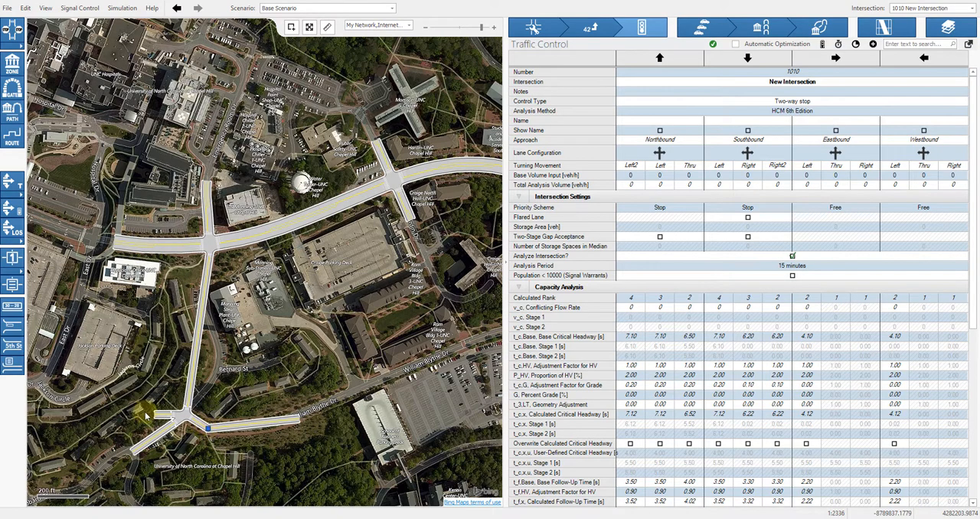
pyautogui.press('Delete')
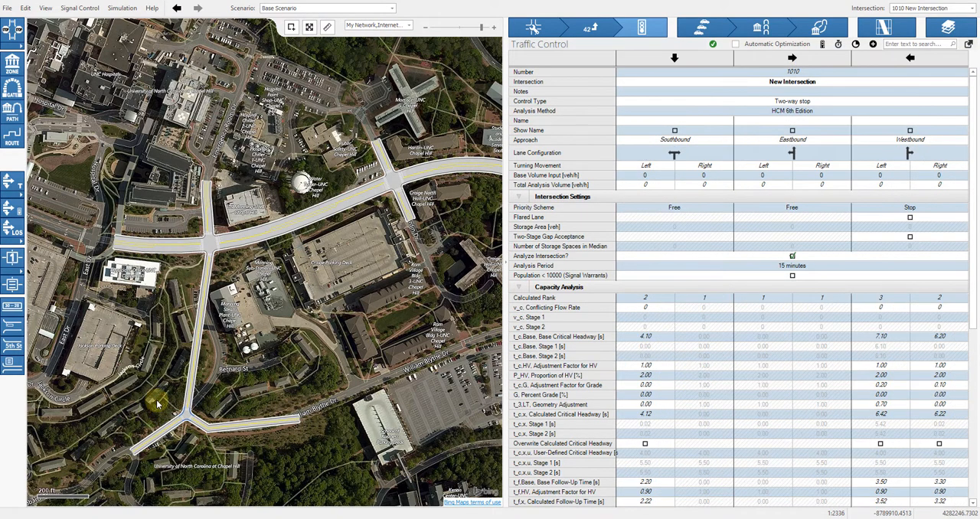
# Curve the link between the new intersection and Manning Dr so it follows Hibbard Dr on the aerial image
pyautogui.scroll(1, 346, 376)
pyautogui.scroll(2, 159, 403)
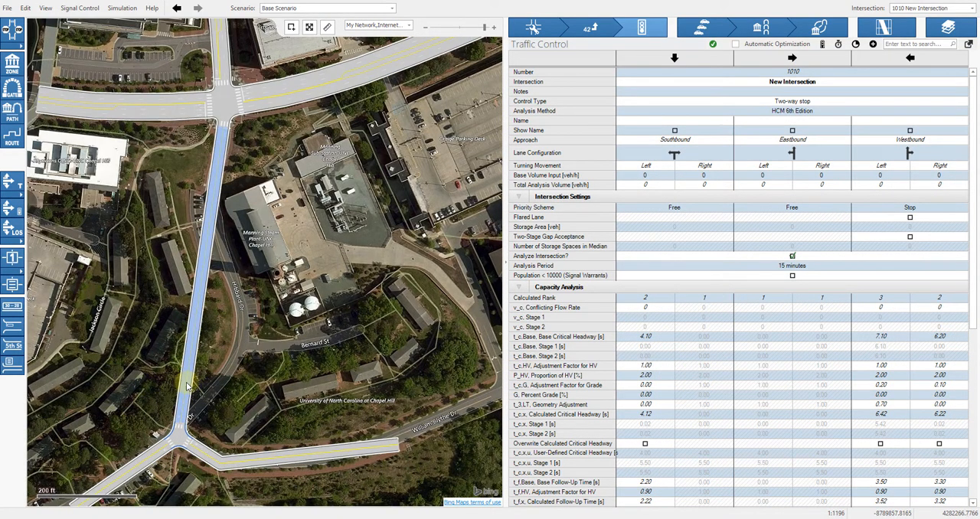
pyautogui.moveTo(228, 335); pyautogui.dragTo(245, 328)
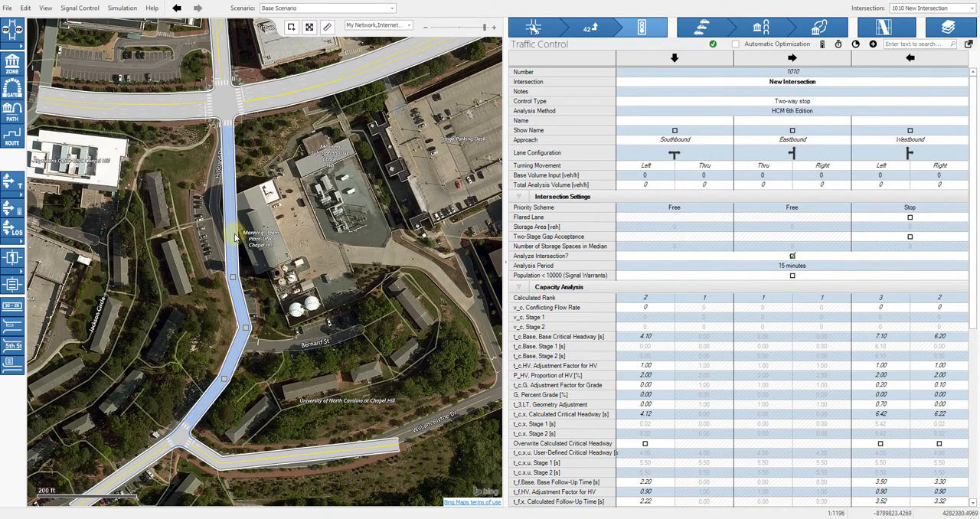
pyautogui.moveTo(211, 176); pyautogui.dragTo(225, 152)
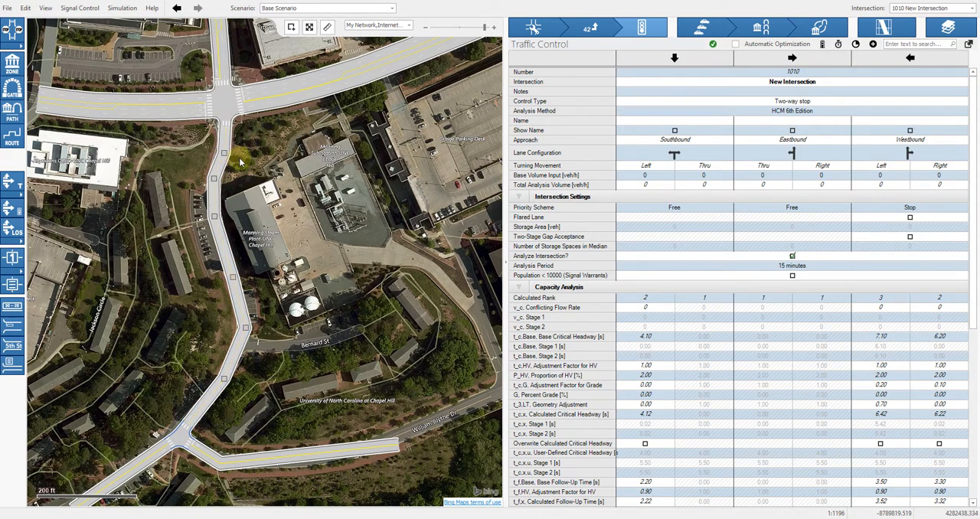
pyautogui.scroll(-1, 294, 169)
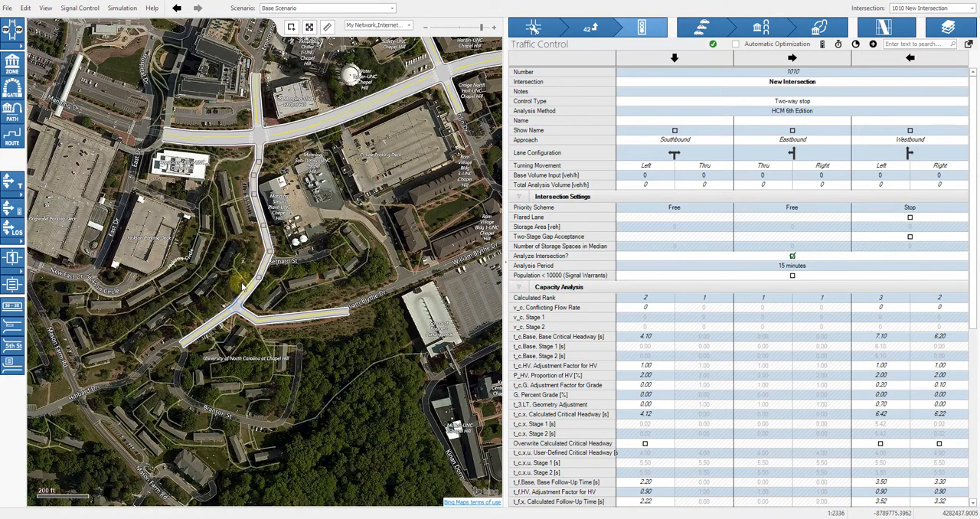
# Save the edited network in the Example folder as "Chapel_Hill_Small_Corridor - update.vistro"
pyautogui.click(9, 8)
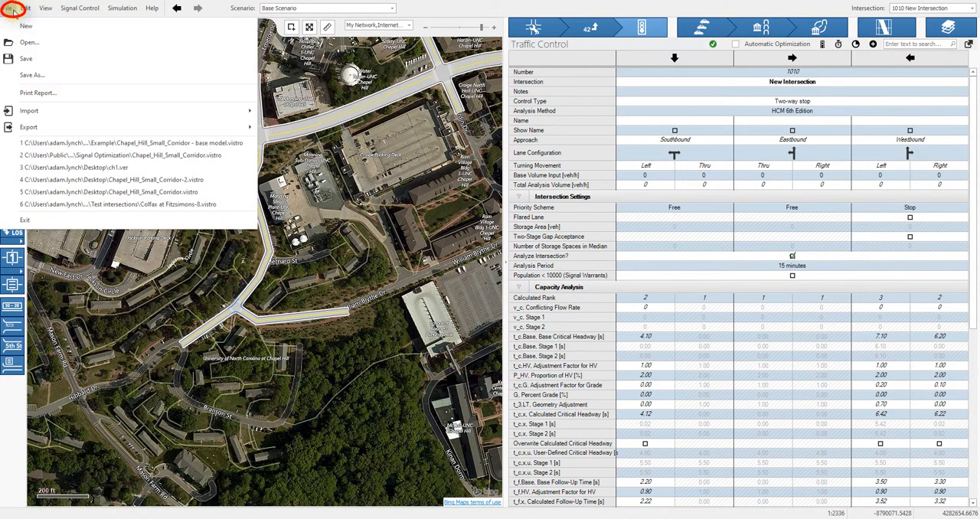
pyautogui.click(29, 76)
pyautogui.click(470, 200)
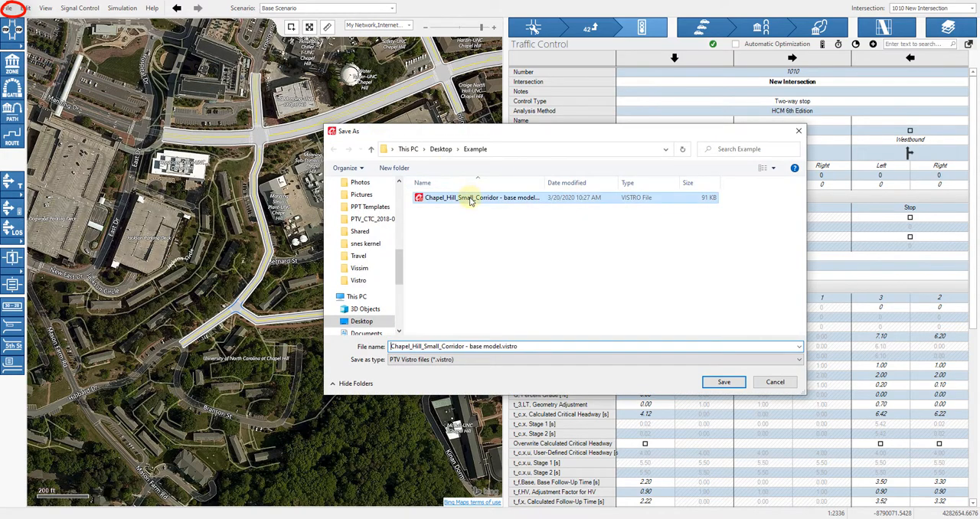
pyautogui.moveTo(469, 346); pyautogui.dragTo(499, 346)
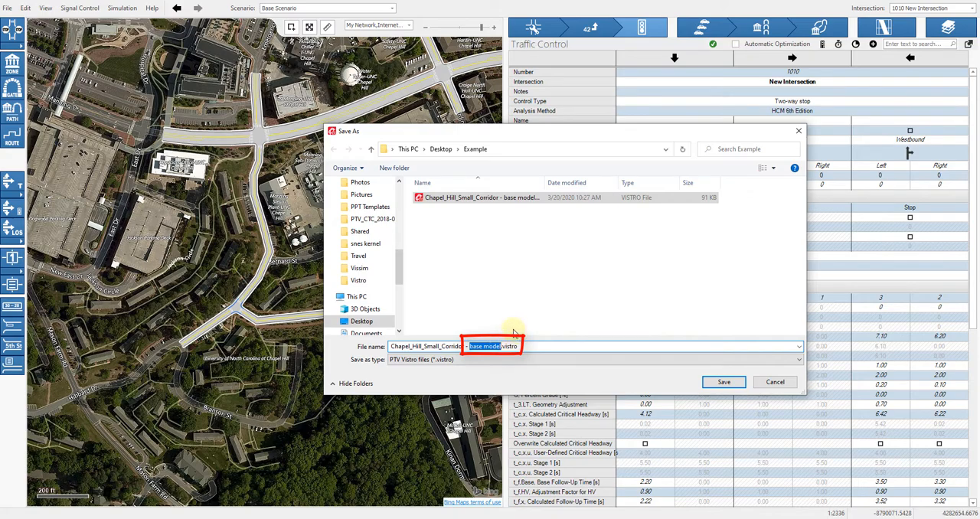
pyautogui.write('updat')
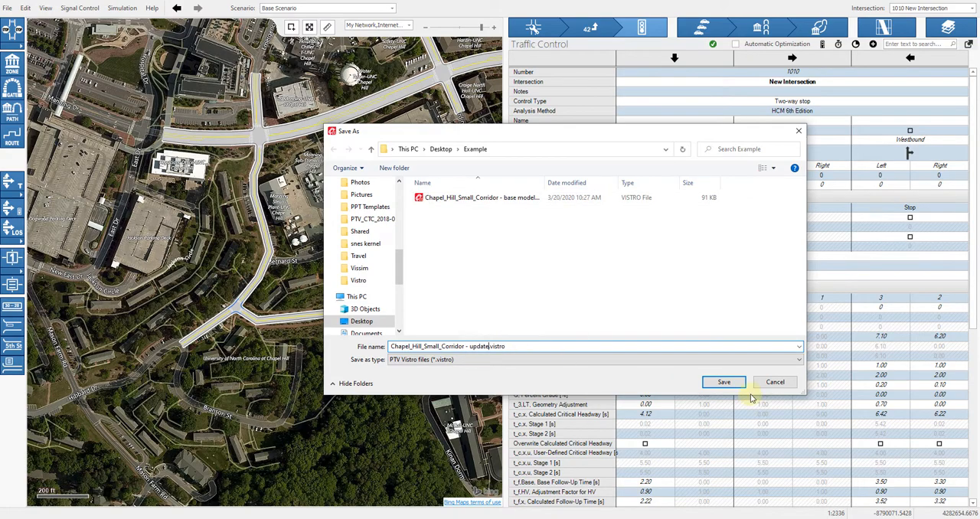
pyautogui.click(723, 382)
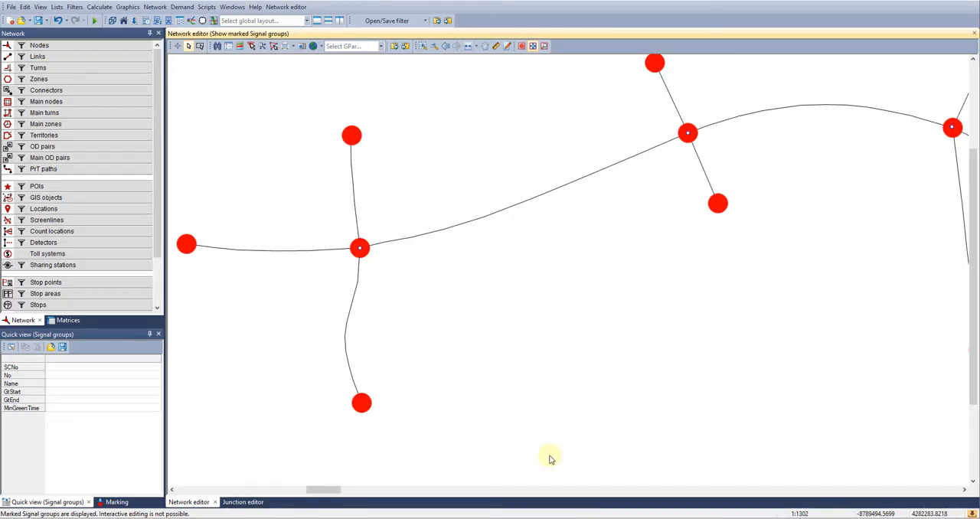
# Switch to Visum and import the Vistro network "Chapel_Hill_Small_Corridor - update.vistro" without saving the current file's changes
pyautogui.click(11, 8)
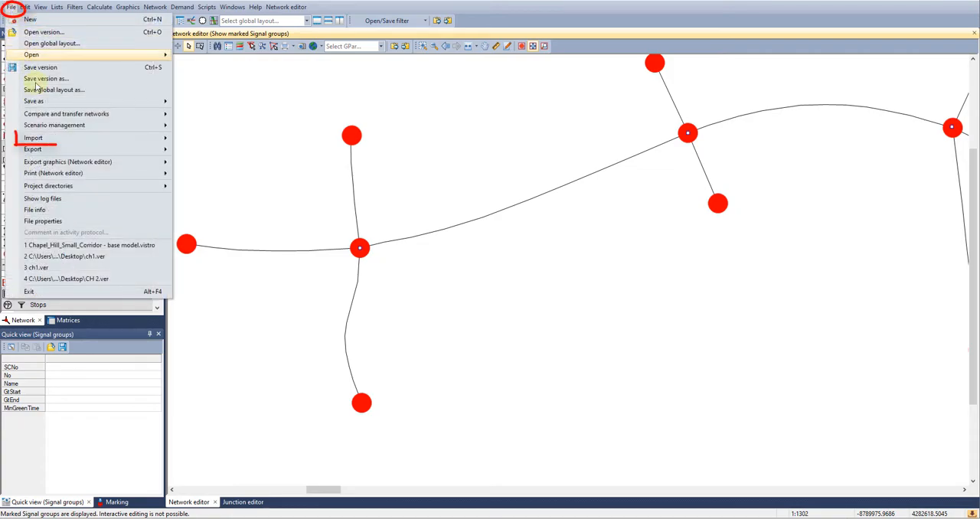
pyautogui.moveTo(39, 137)
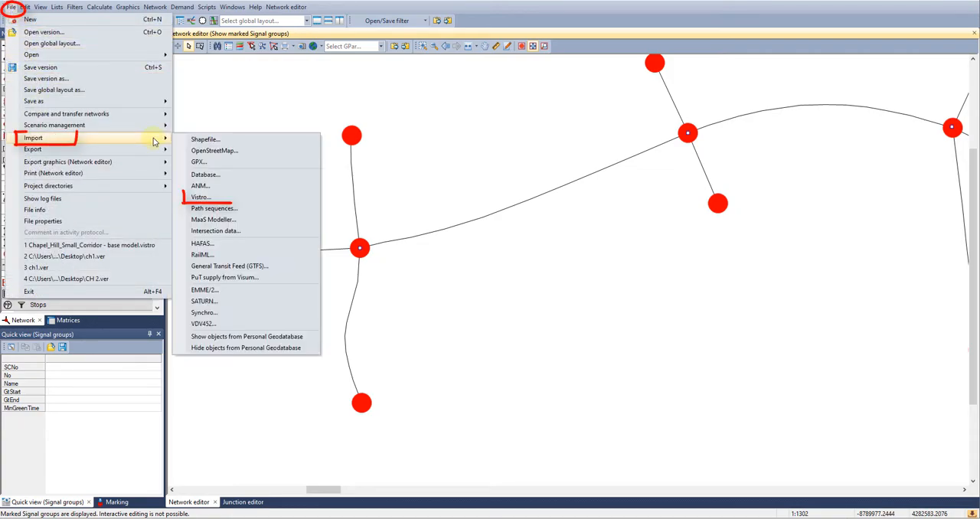
pyautogui.click(218, 198)
pyautogui.click(205, 86)
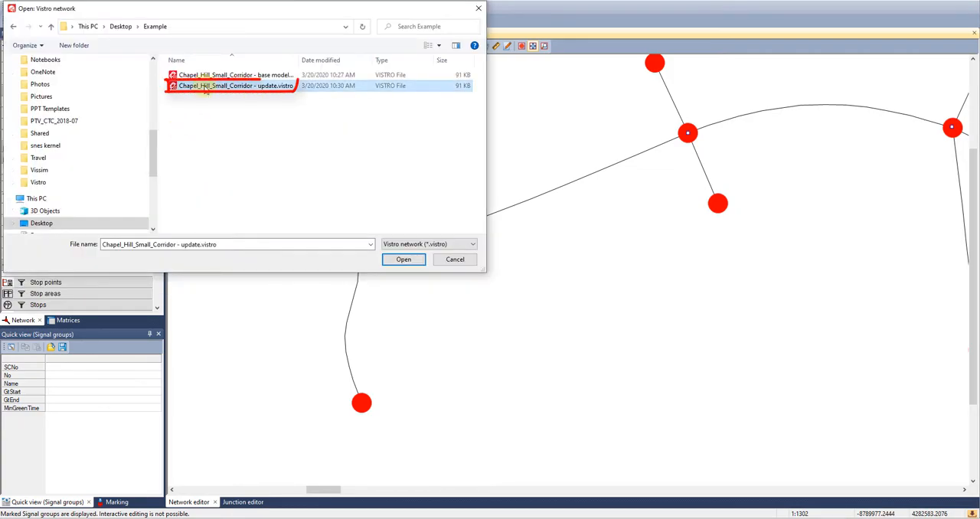
pyautogui.click(405, 260)
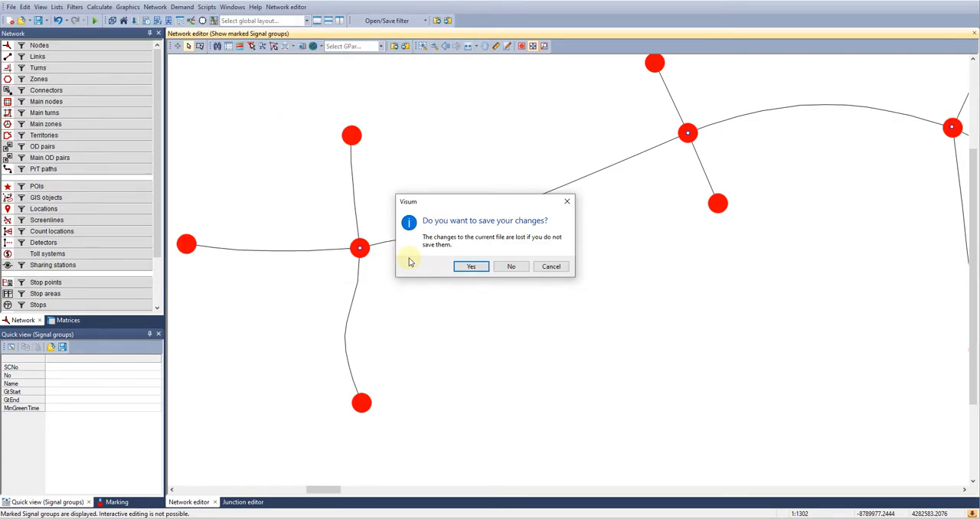
pyautogui.click(516, 274)
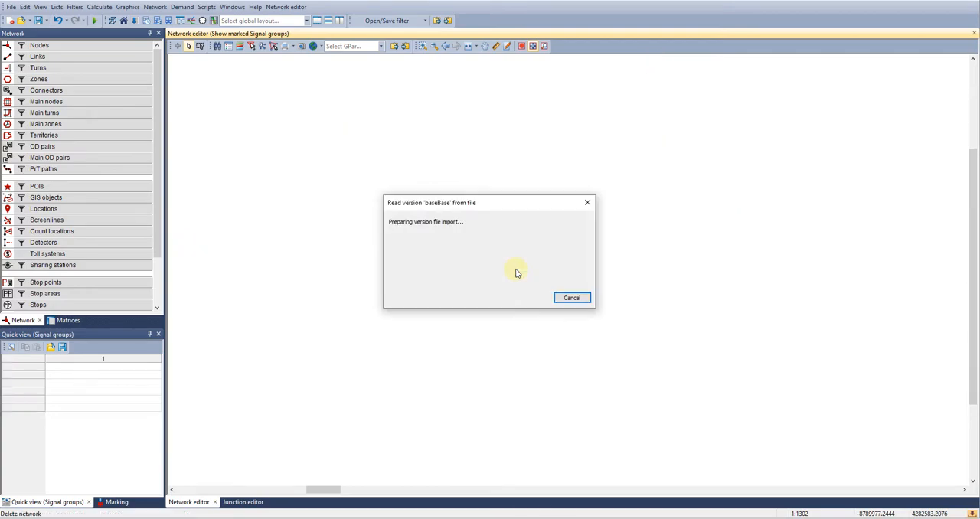
# Save the imported network as the version file "Chapel Hill update" in the Example folder
pyautogui.click(11, 6)
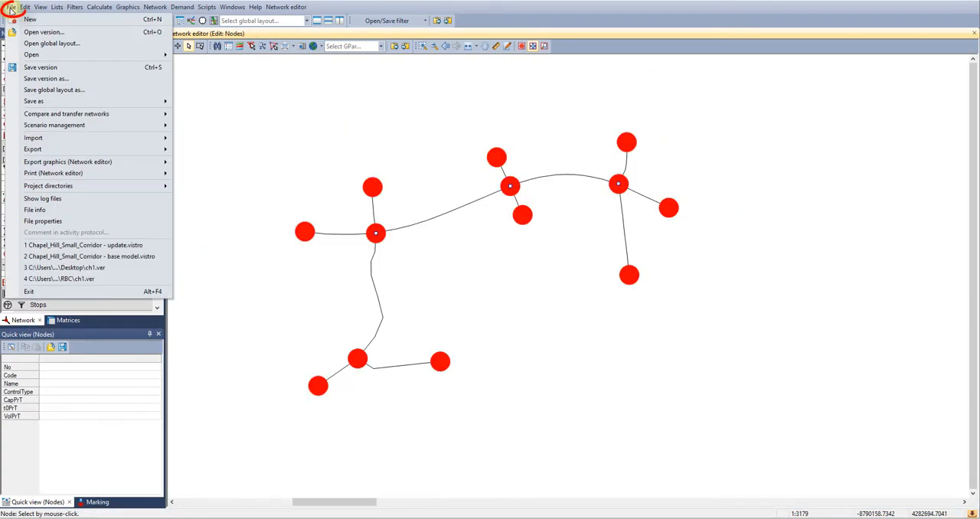
pyautogui.click(70, 68)
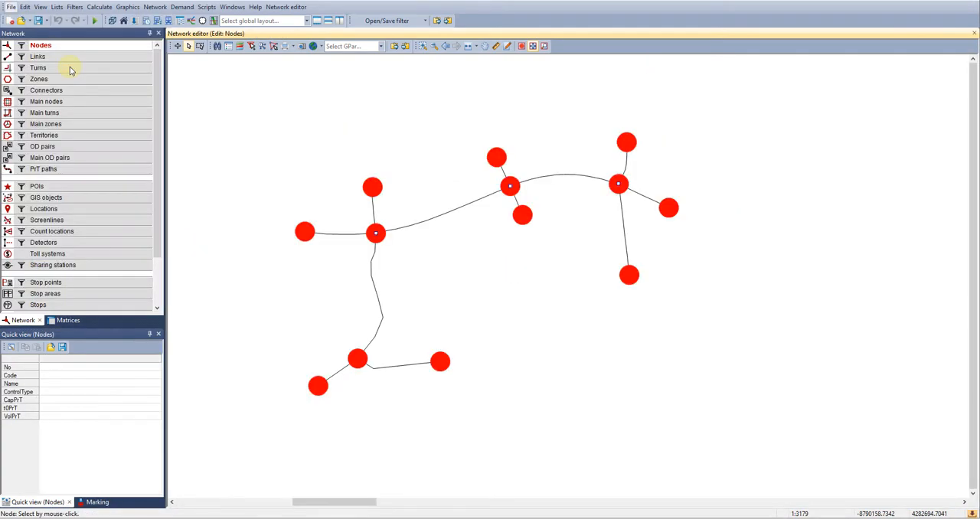
pyautogui.click(160, 223)
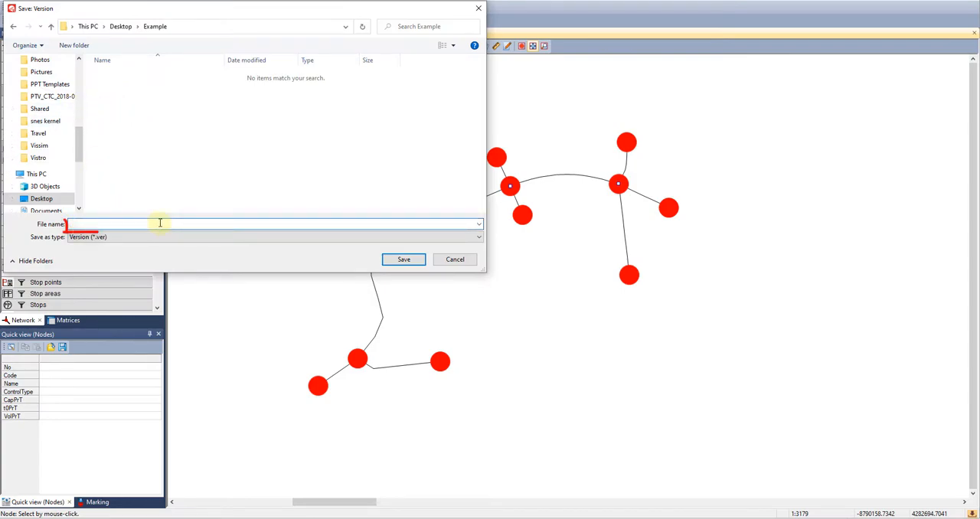
pyautogui.write('Chap')
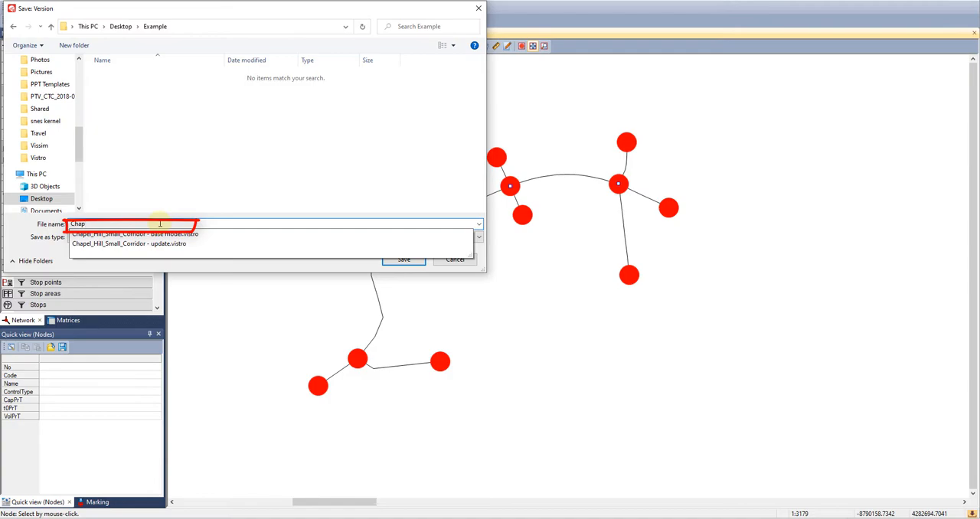
pyautogui.write('el Hill update')
pyautogui.click(398, 259)
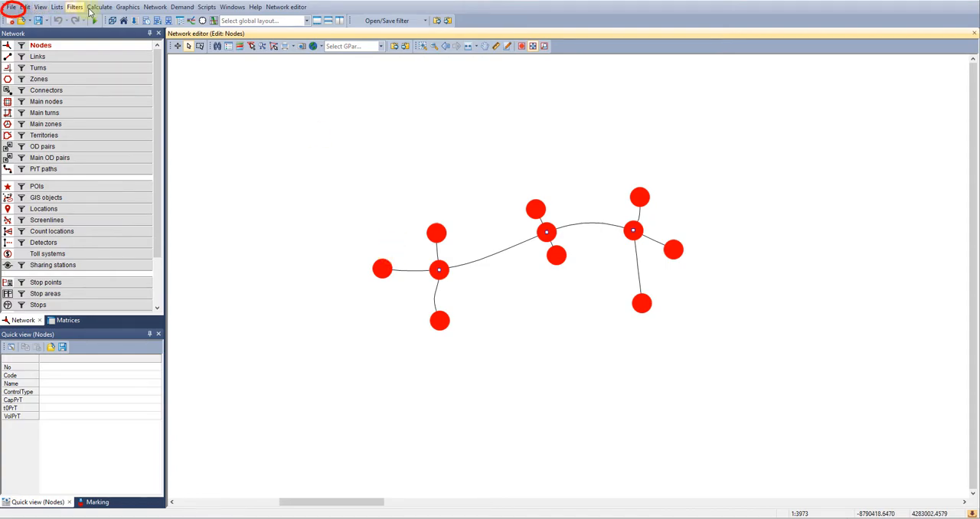
# Start a simple model comparison for input data with "Chapel Hill base.ver" as the base version file
pyautogui.click(11, 7)
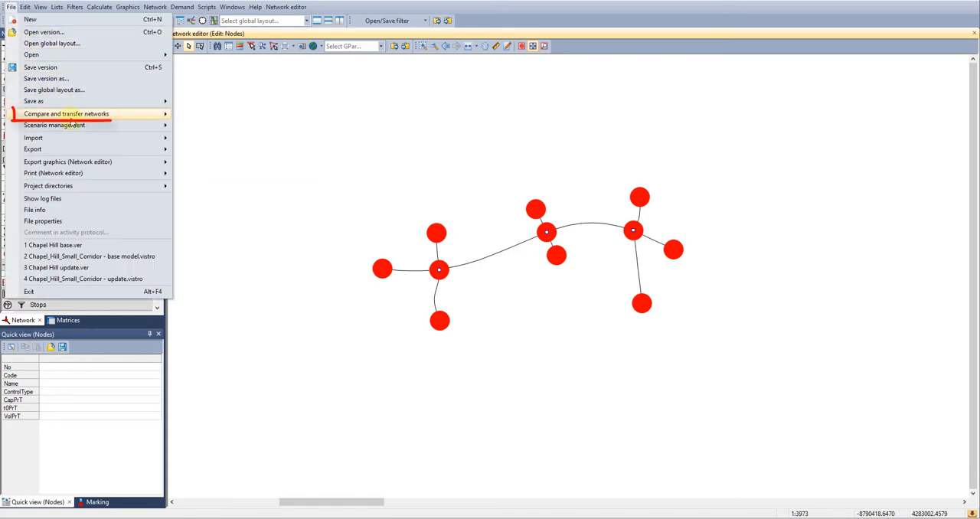
pyautogui.moveTo(69, 115)
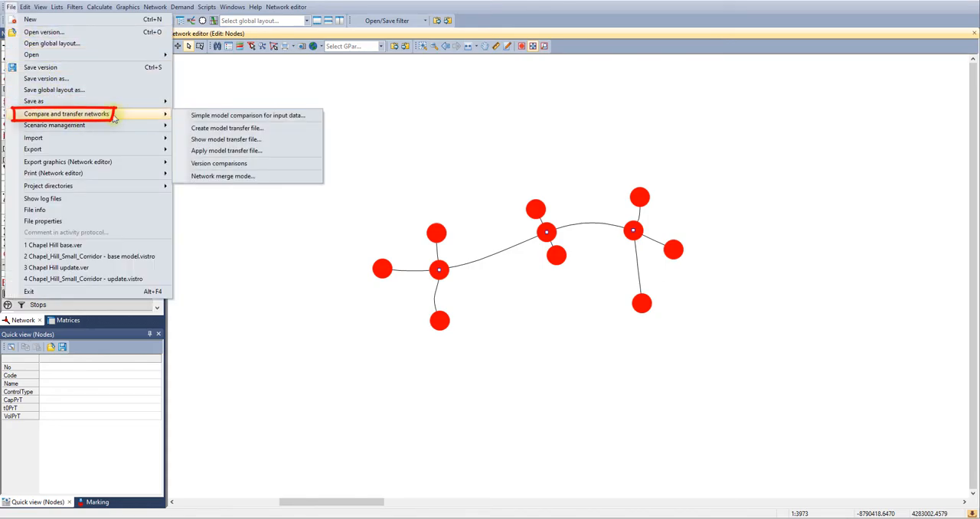
pyautogui.click(206, 116)
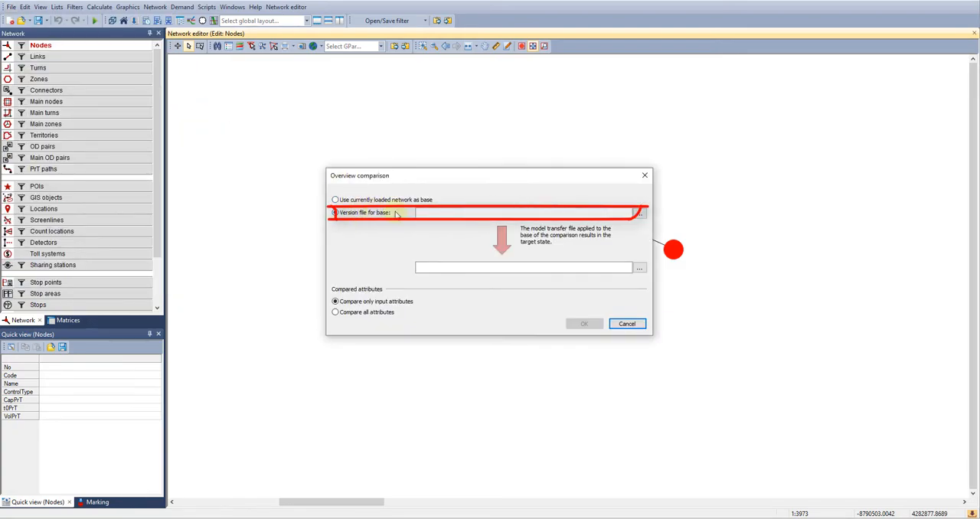
pyautogui.click(639, 215)
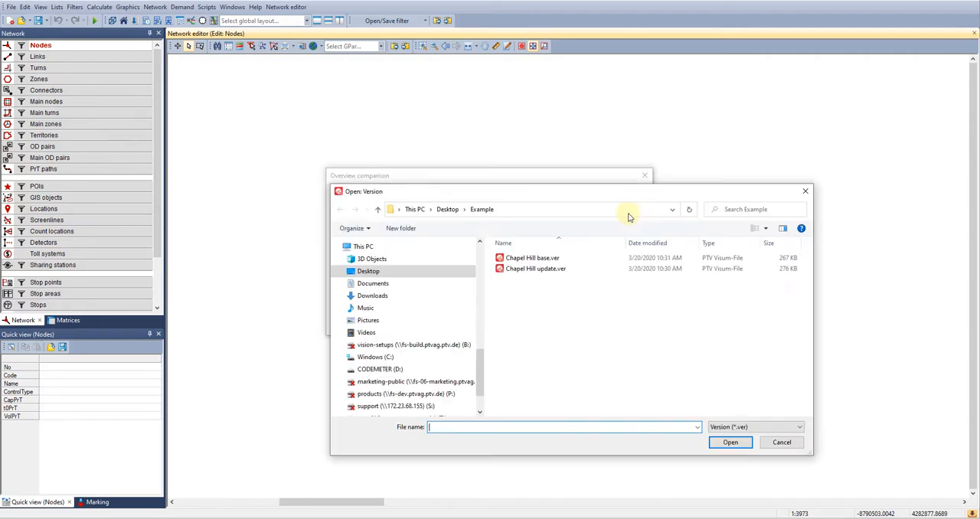
pyautogui.click(532, 258)
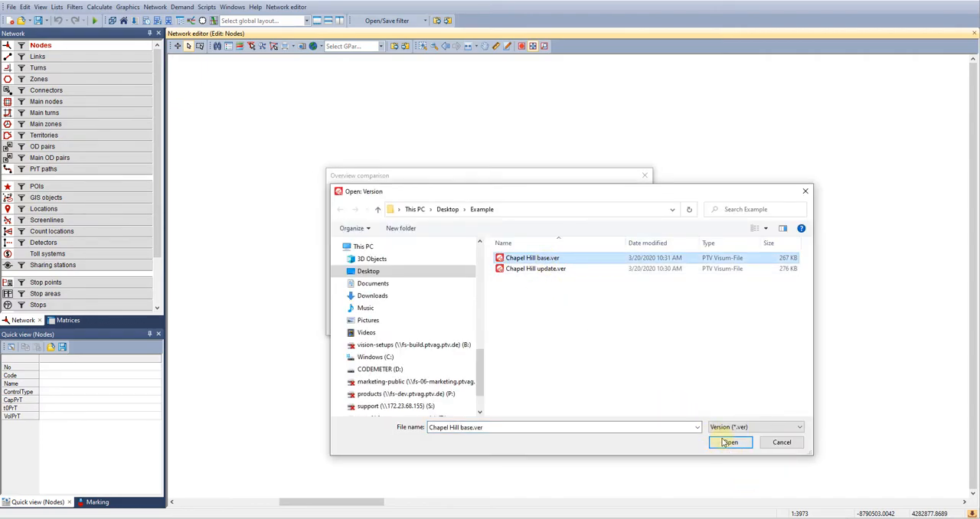
pyautogui.click(729, 442)
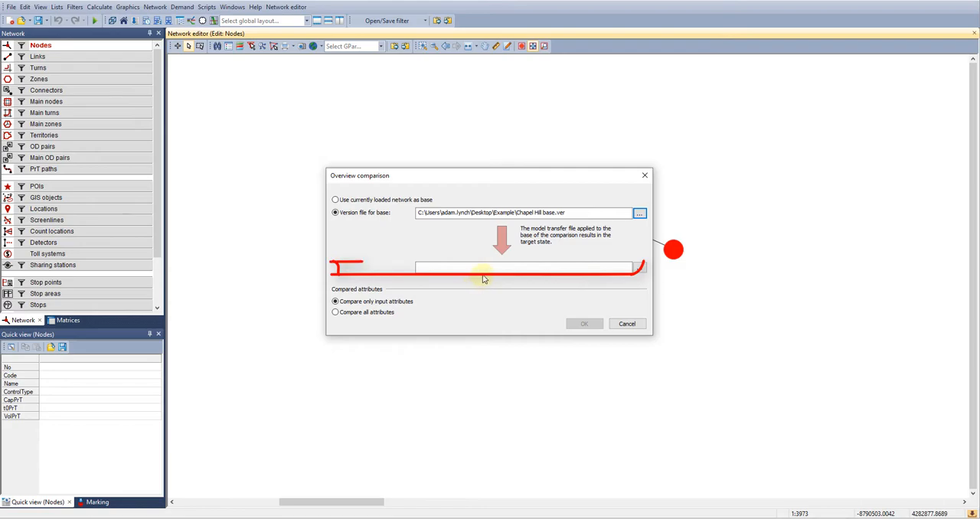
# Set "Chapel Hill update.ver" as the comparison's target version and run it comparing all attributes
pyautogui.click(640, 268)
pyautogui.click(548, 270)
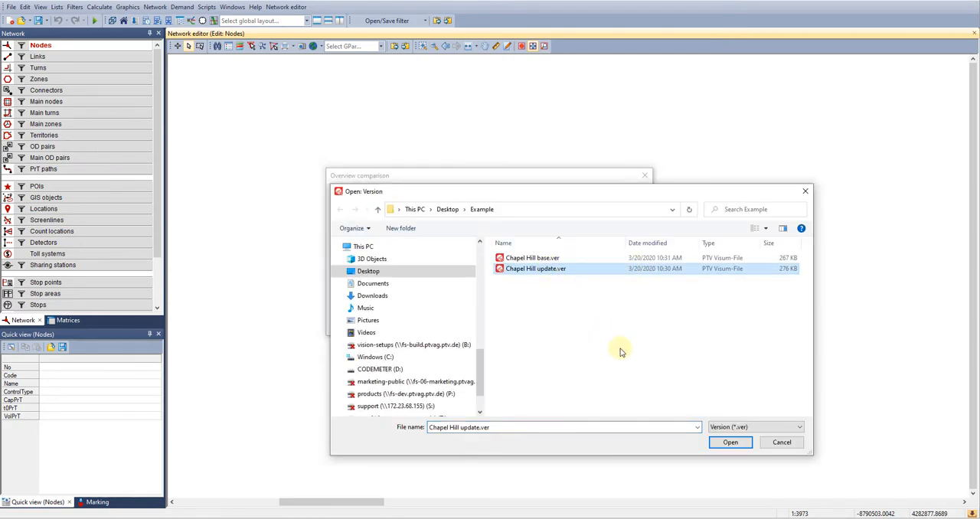
pyautogui.click(724, 443)
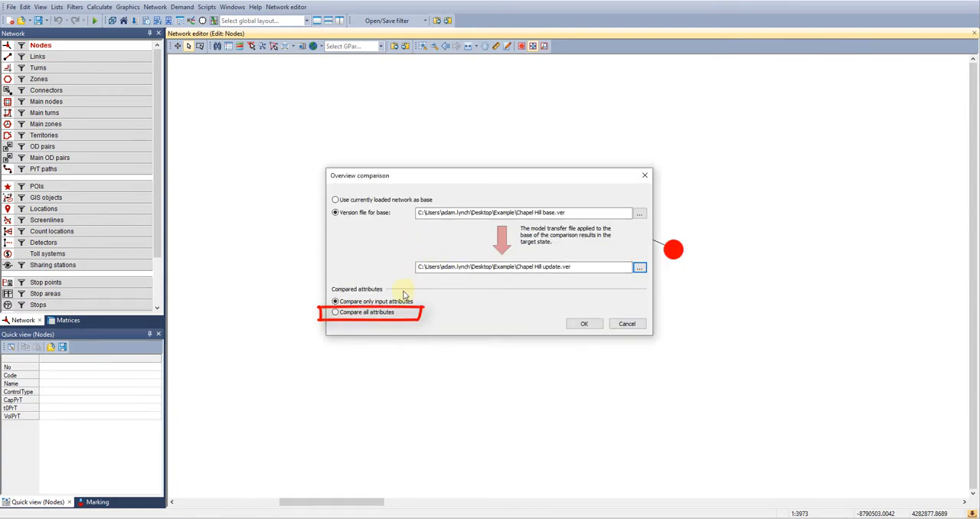
pyautogui.click(348, 317)
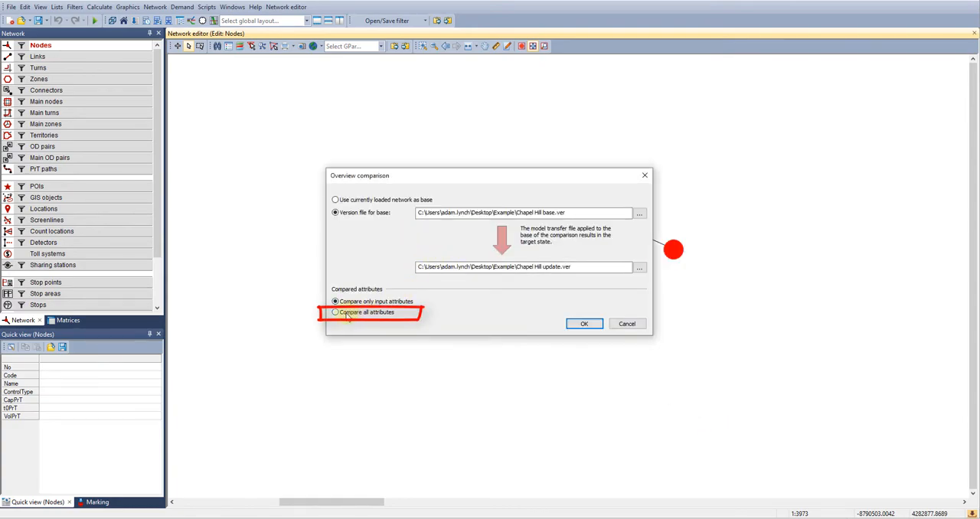
pyautogui.click(586, 324)
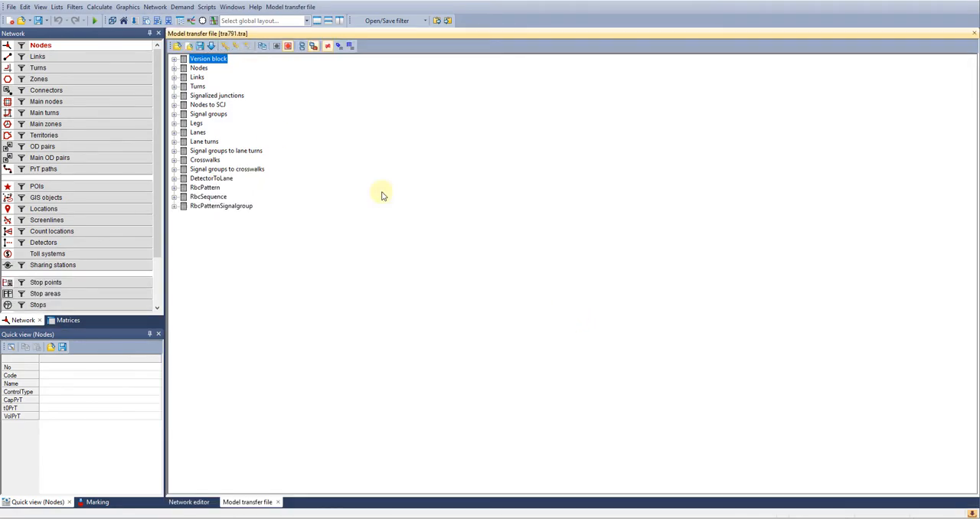
# Expand the version block, nodes, links, turns and signalized junctions in the model transfer file to examine the differences
pyautogui.moveTo(176, 69)
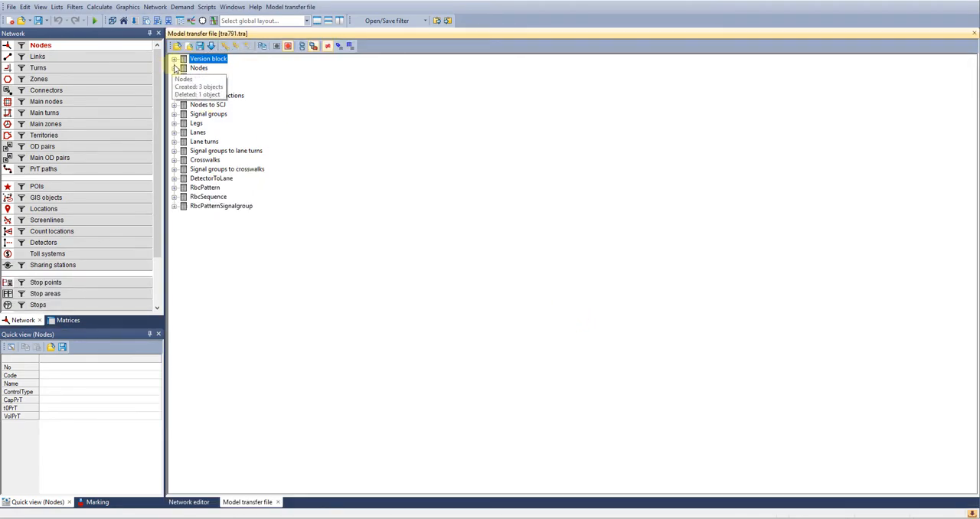
pyautogui.click(175, 59)
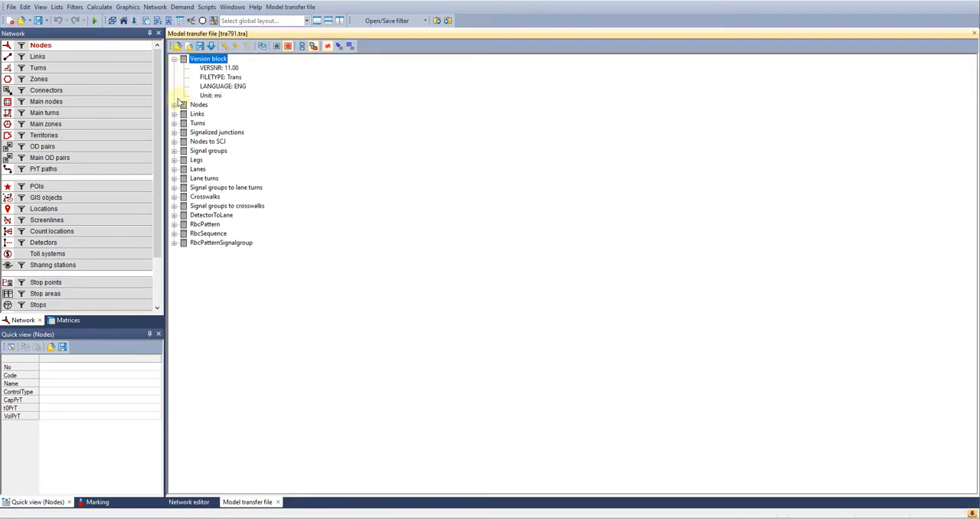
pyautogui.click(175, 104)
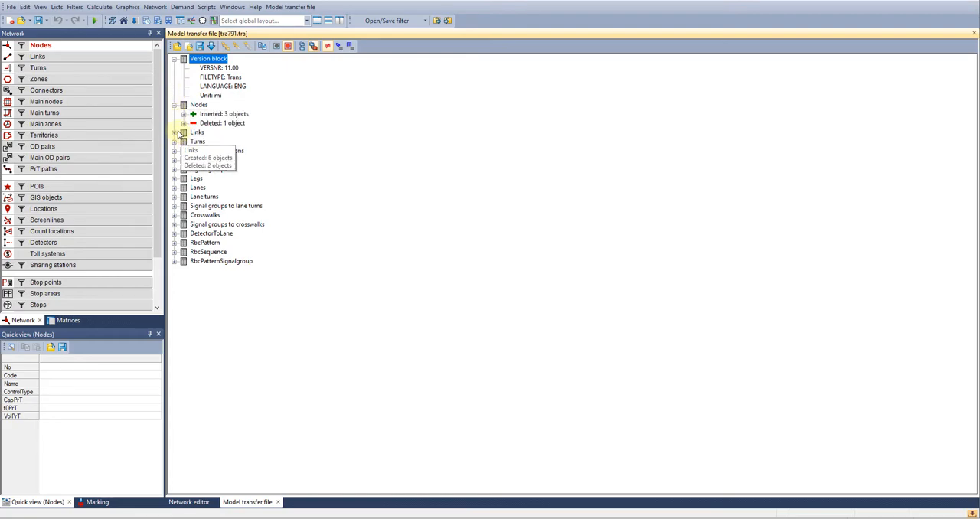
pyautogui.click(174, 134)
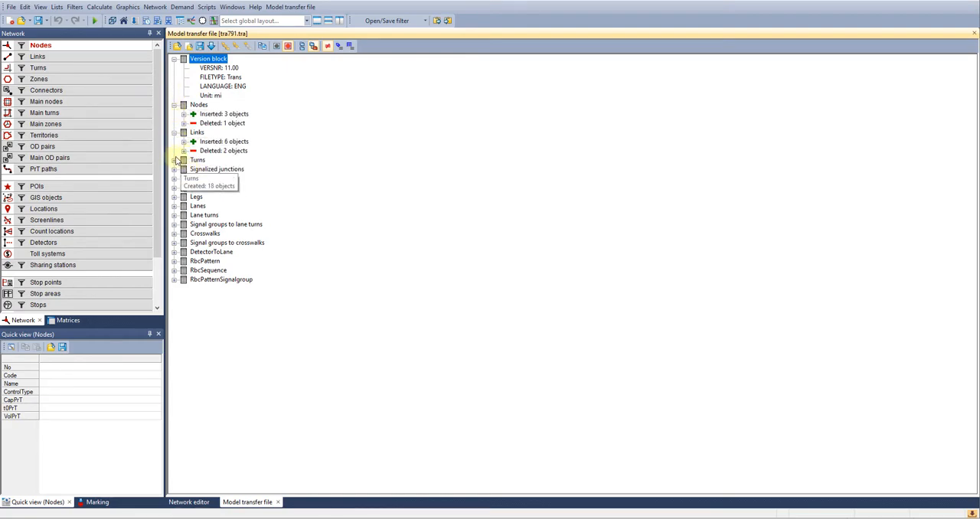
pyautogui.click(175, 160)
pyautogui.moveTo(175, 184)
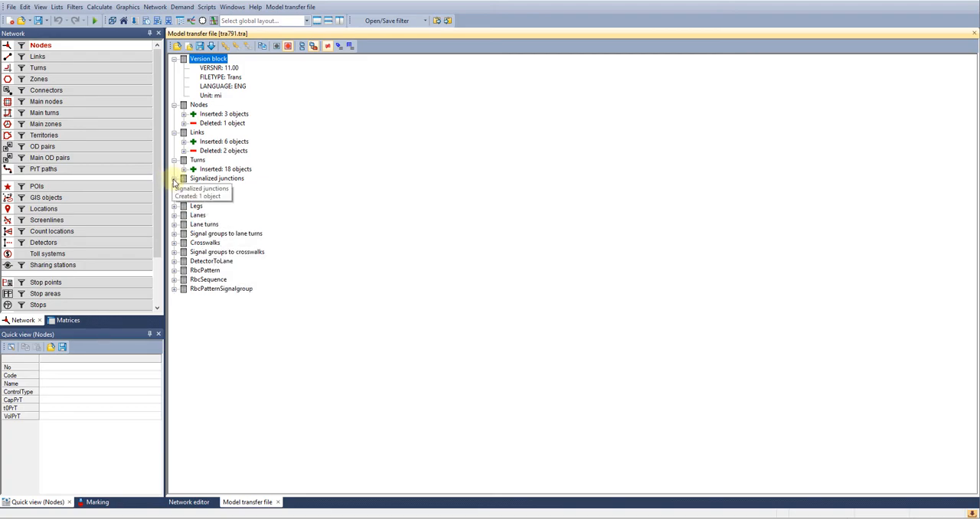
# Save the model transfer file as "Update TRA" in the Example folder
pyautogui.click(199, 46)
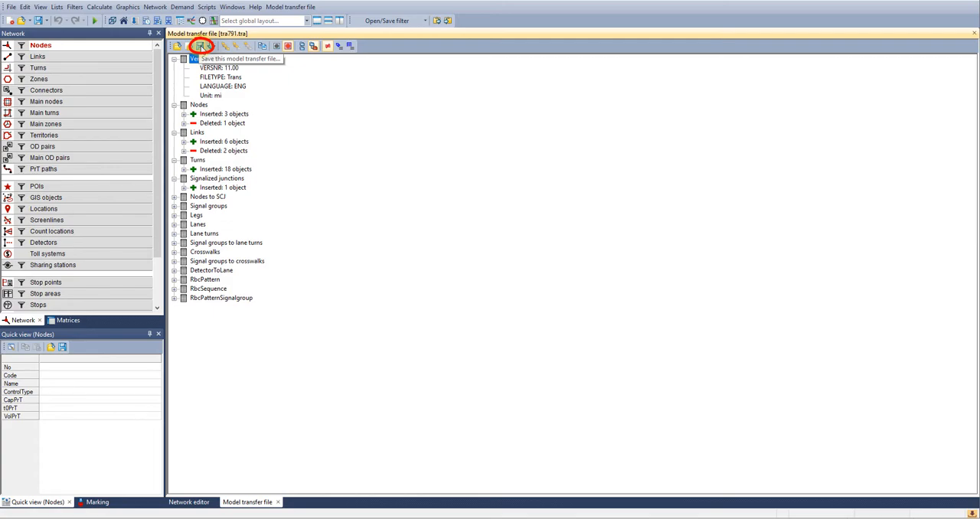
pyautogui.click(200, 46)
pyautogui.click(99, 222)
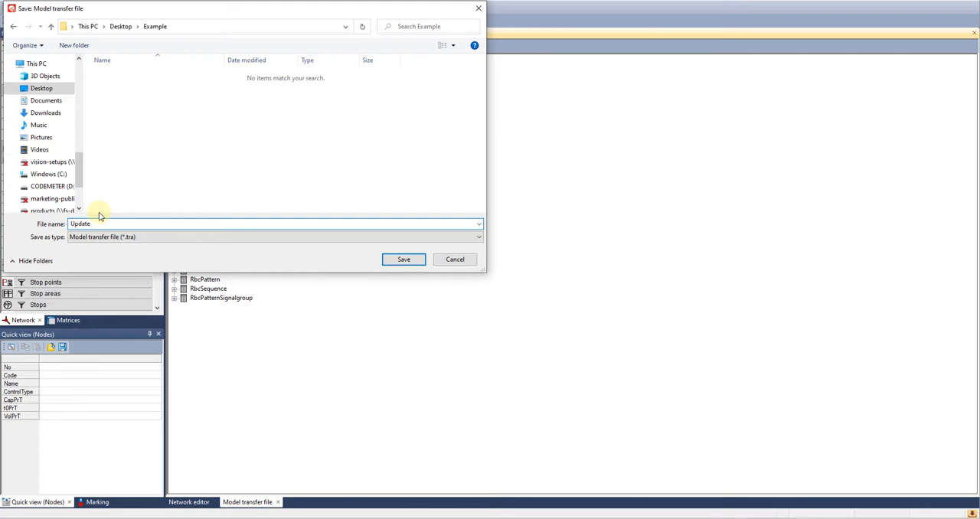
pyautogui.click(406, 260)
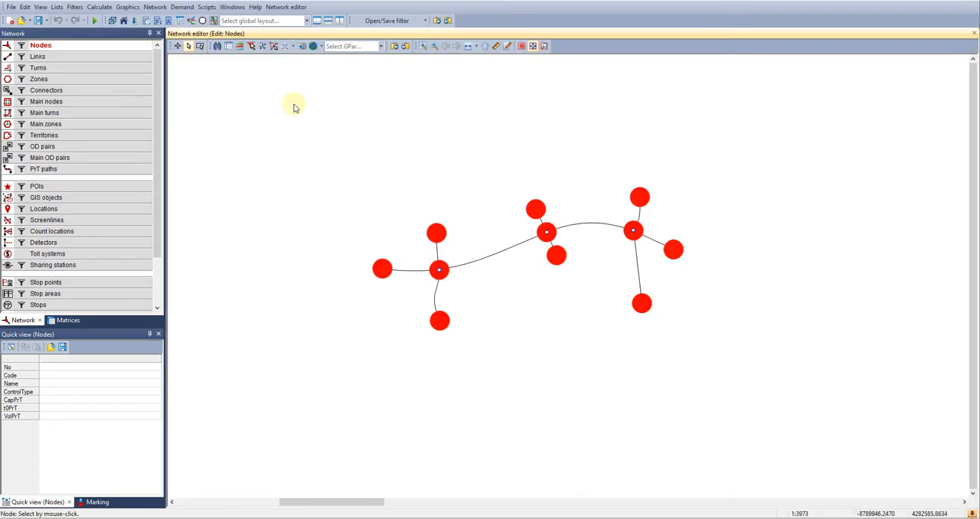
# Apply the model transfer file "Update TRA.tra" to the base network, keeping the default read options and conflict handling
pyautogui.click(9, 10)
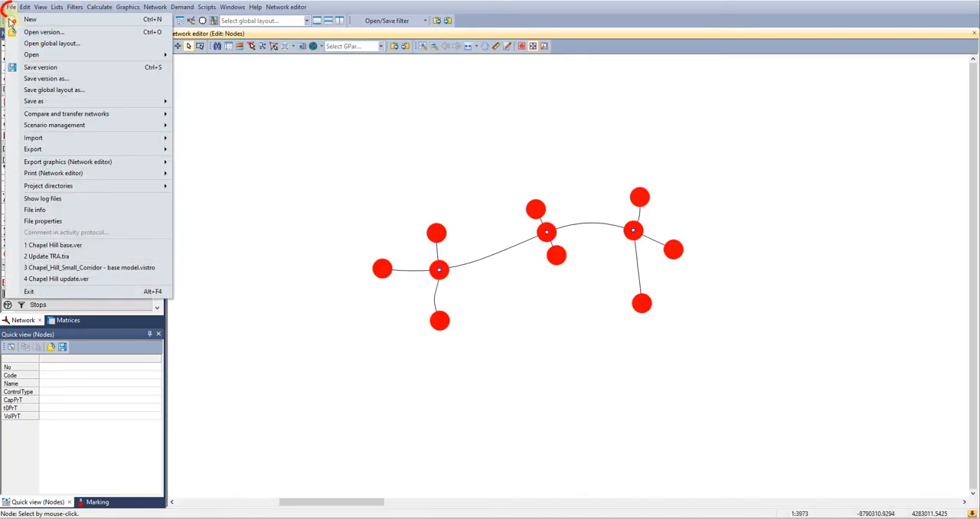
pyautogui.moveTo(58, 117)
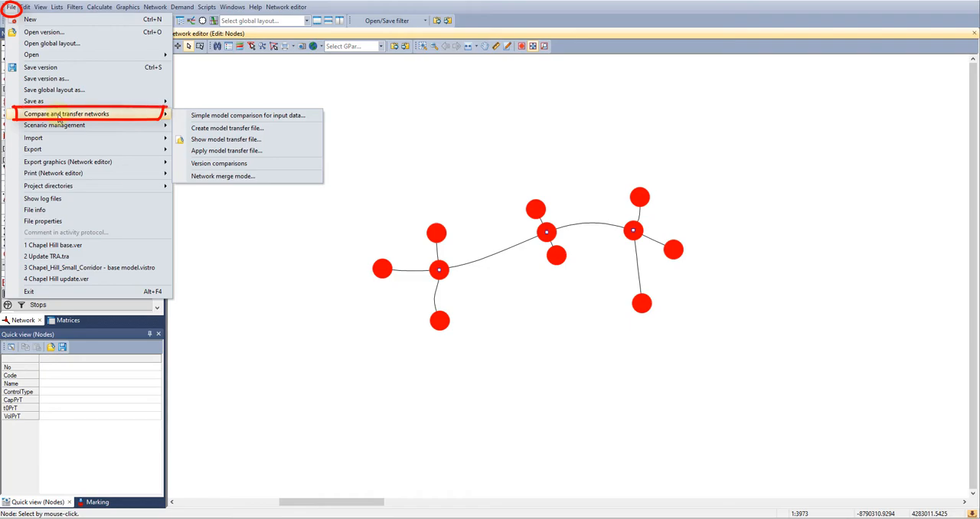
pyautogui.click(232, 150)
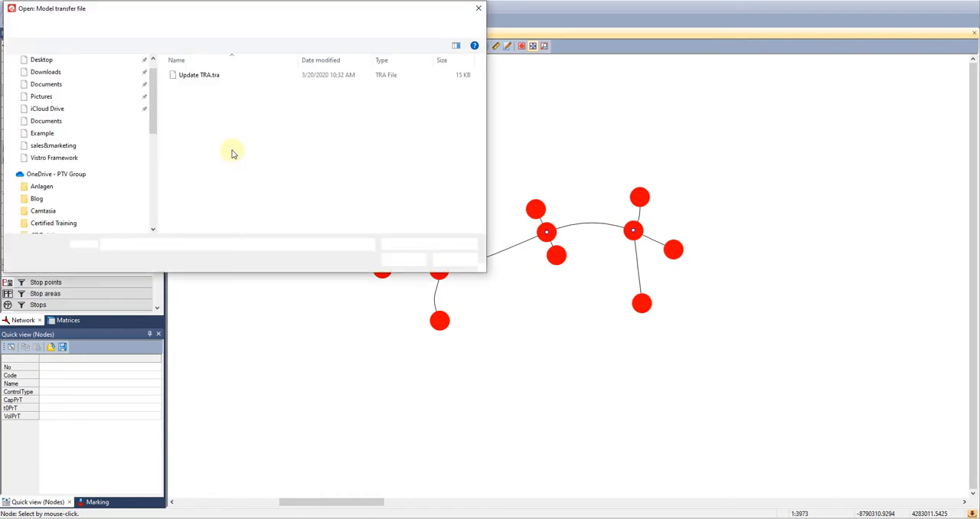
pyautogui.click(195, 76)
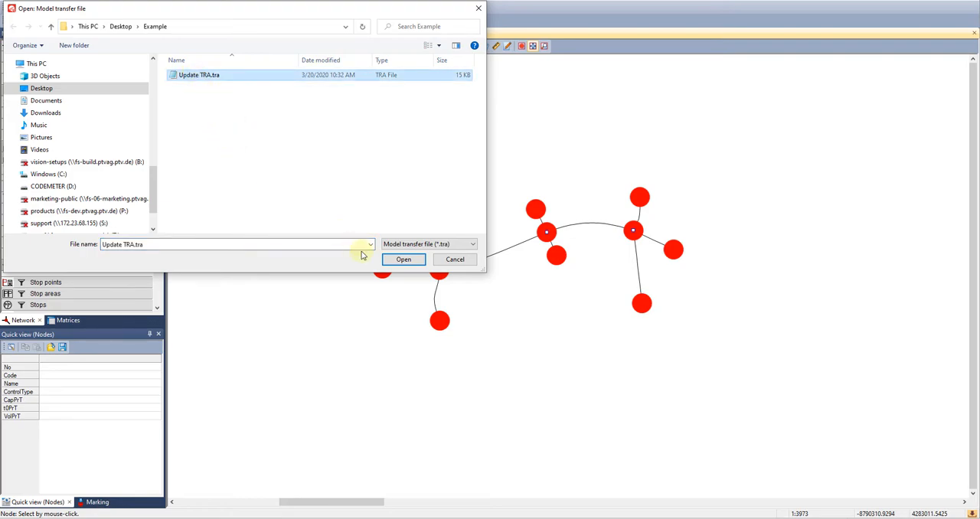
pyautogui.click(399, 259)
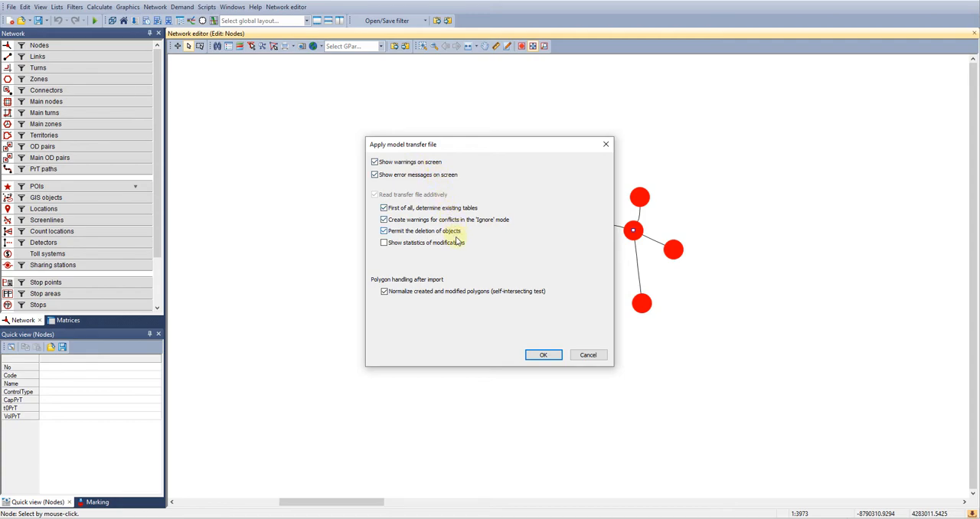
pyautogui.click(538, 357)
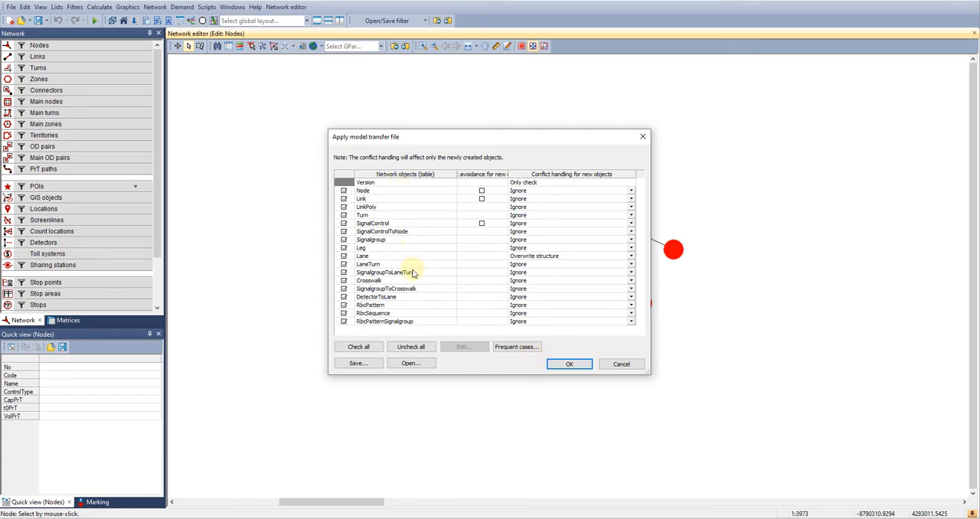
pyautogui.click(568, 365)
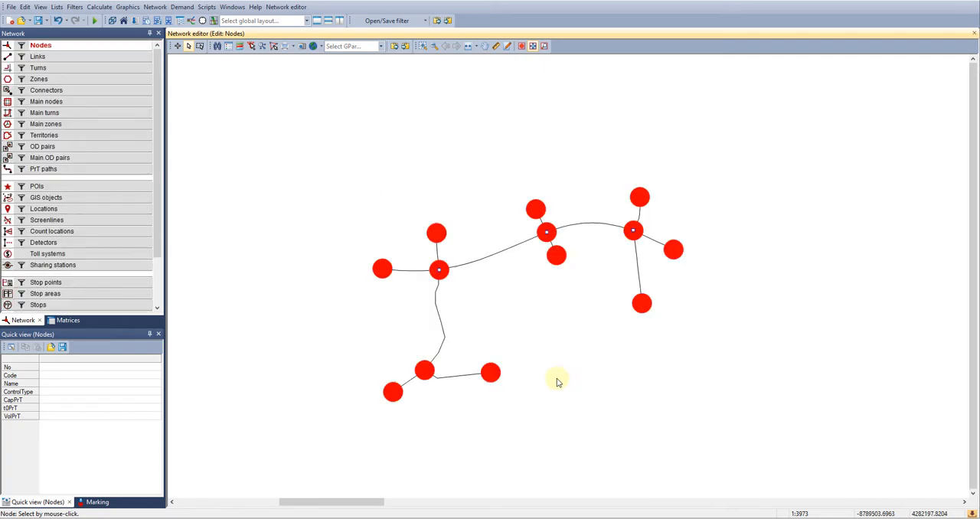
# Examine the signal timing and ring barrier controller of the Manning Dr at Hibbing Dr junction, accept the controller dialog and return to the network editor
pyautogui.doubleClick(439, 270)
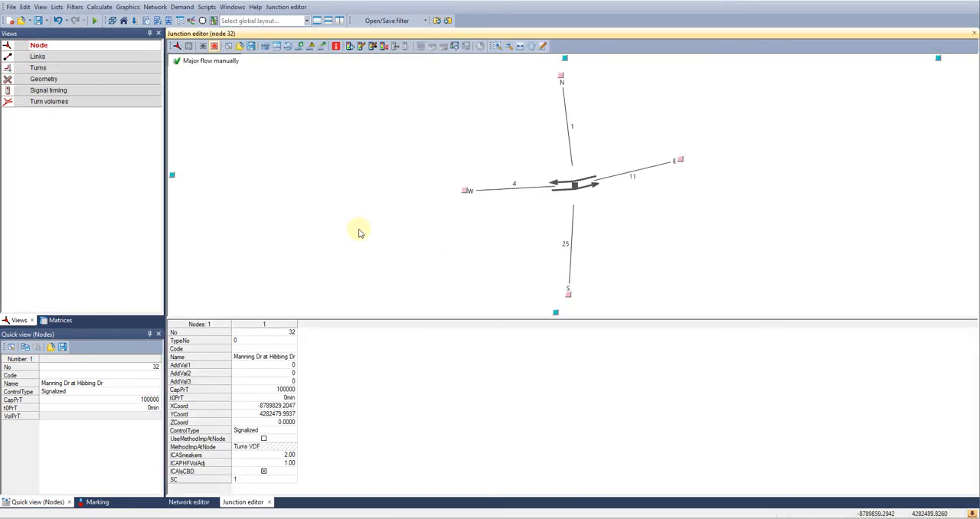
pyautogui.click(65, 90)
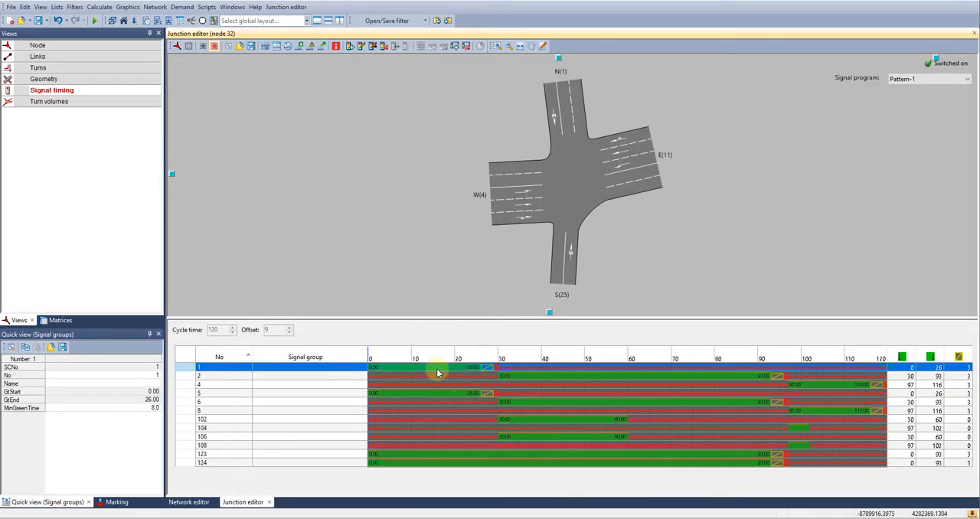
pyautogui.click(374, 47)
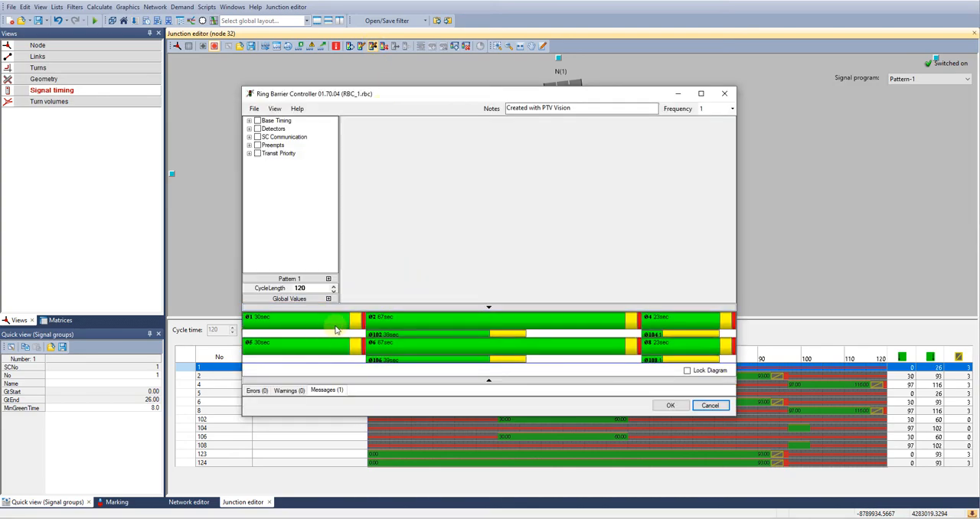
pyautogui.click(673, 407)
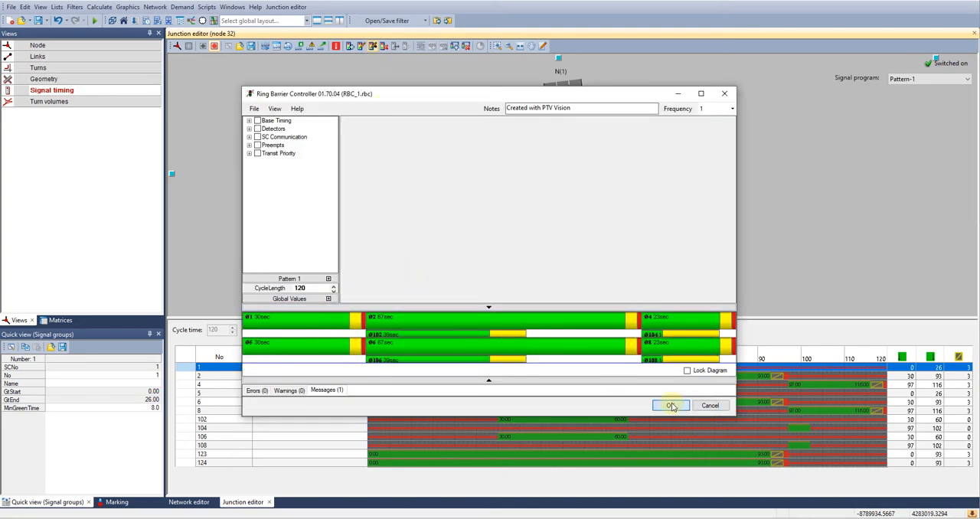
pyautogui.click(193, 502)
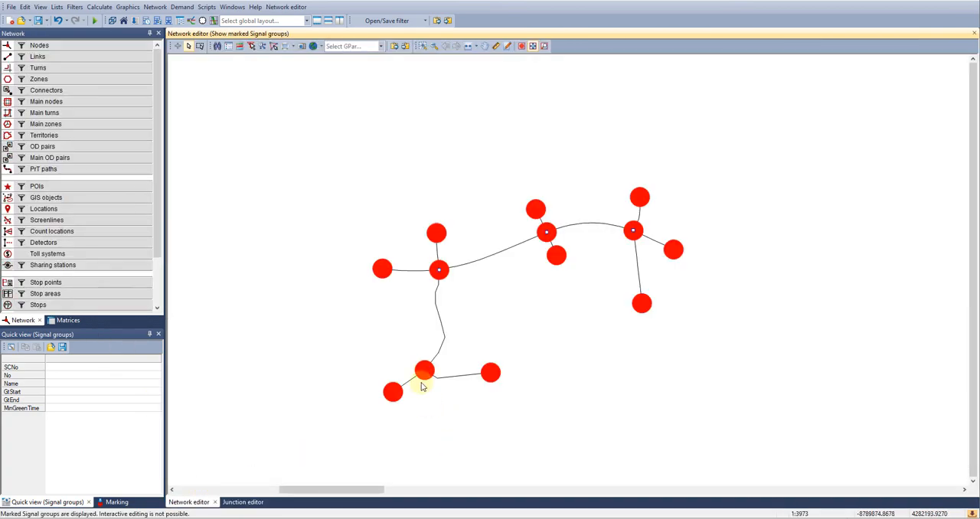